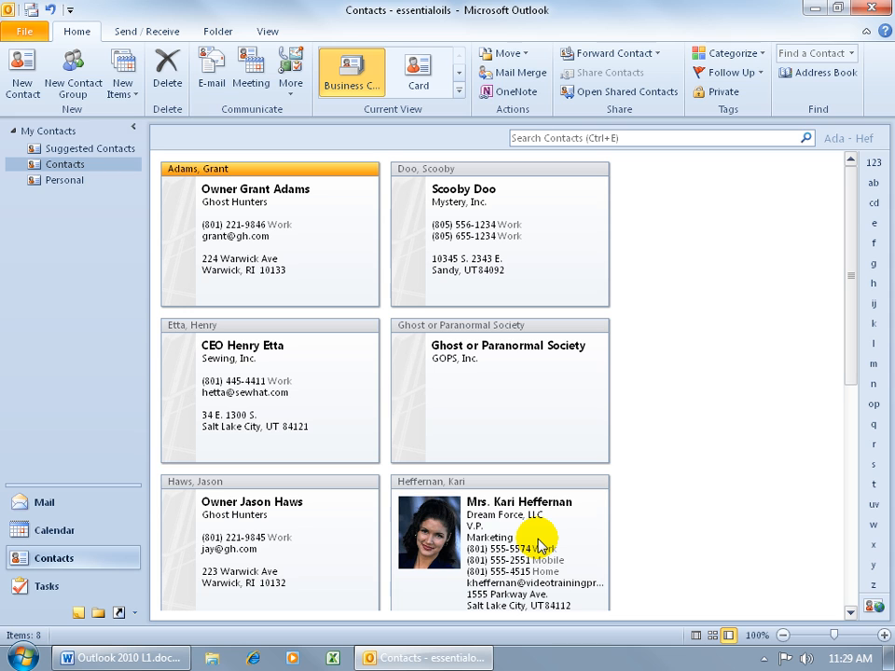
Step: Review the contact record of the Dream Force marketing V.P. and that of the other Dream Force V.P. in the Personal folder
double_click(539, 547)
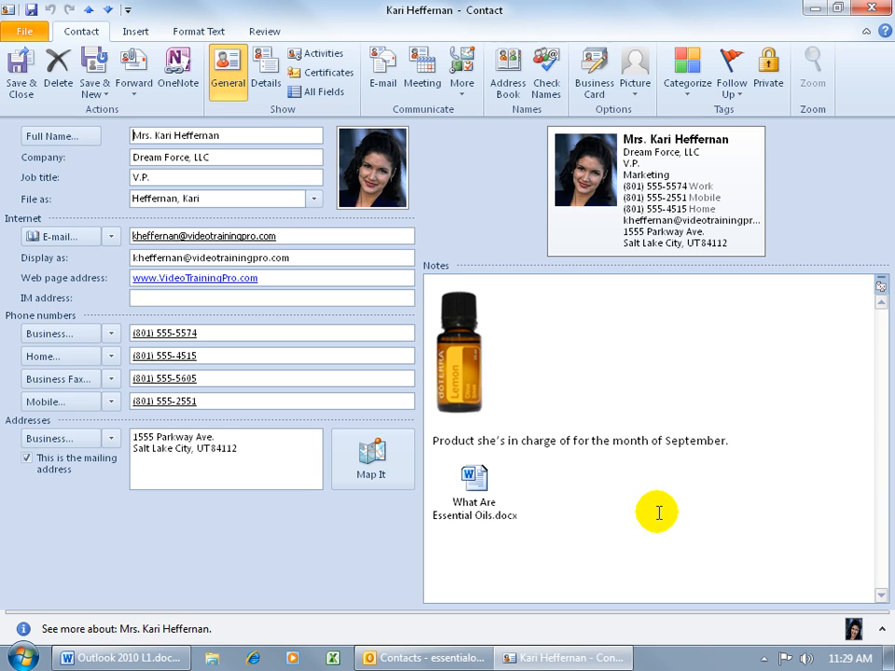
click(814, 8)
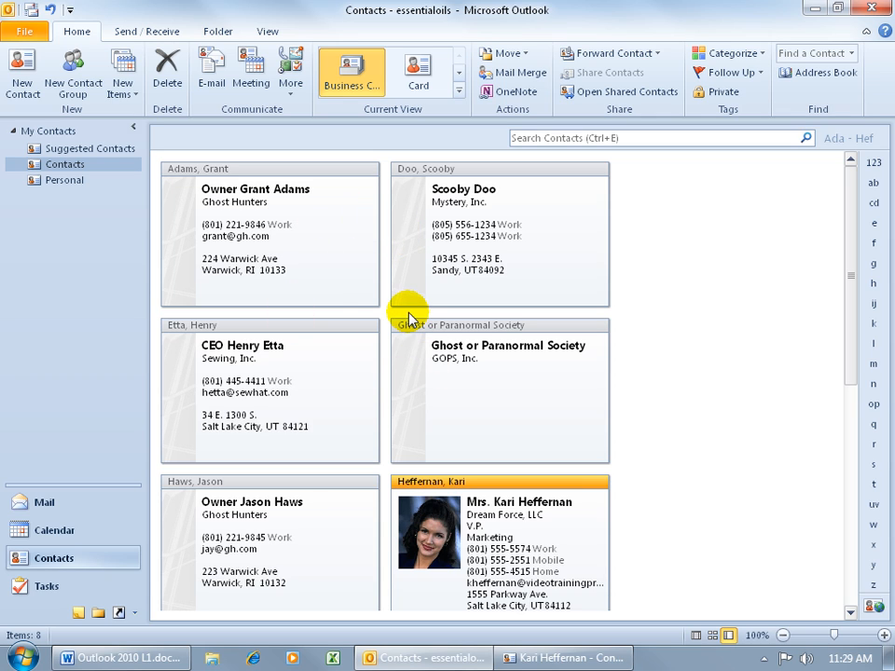
click(63, 183)
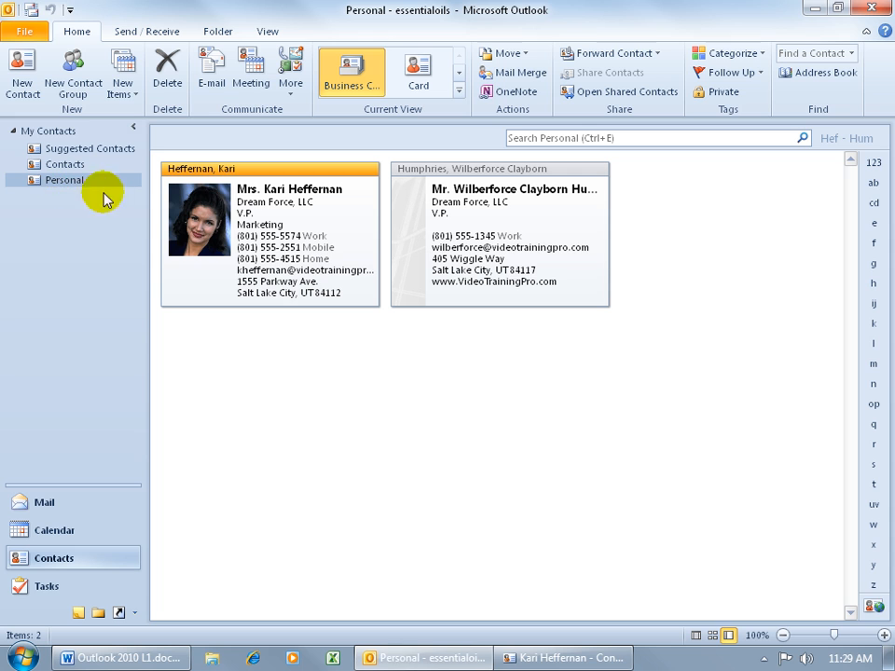
click(546, 264)
double_click(545, 264)
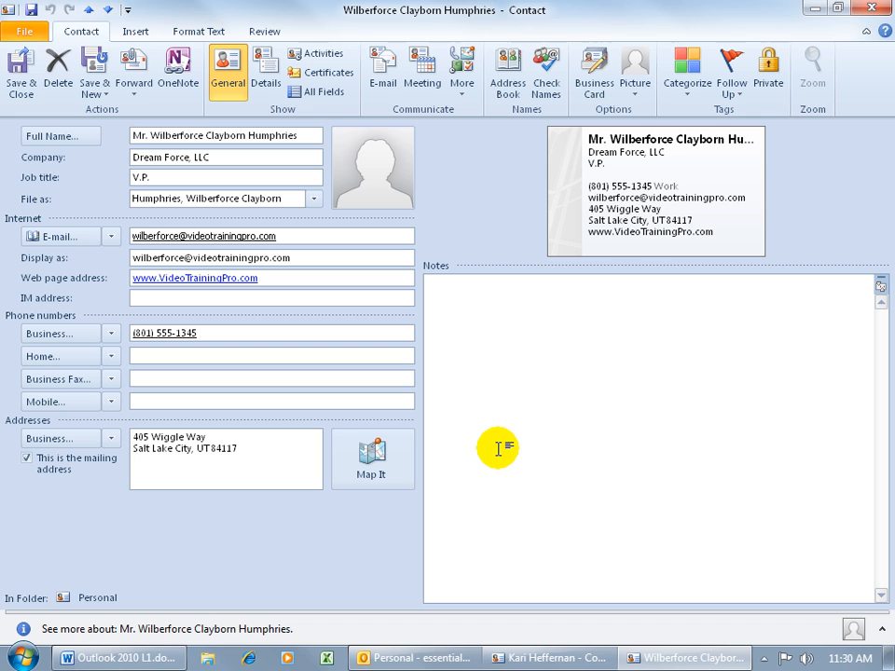
click(872, 8)
click(570, 658)
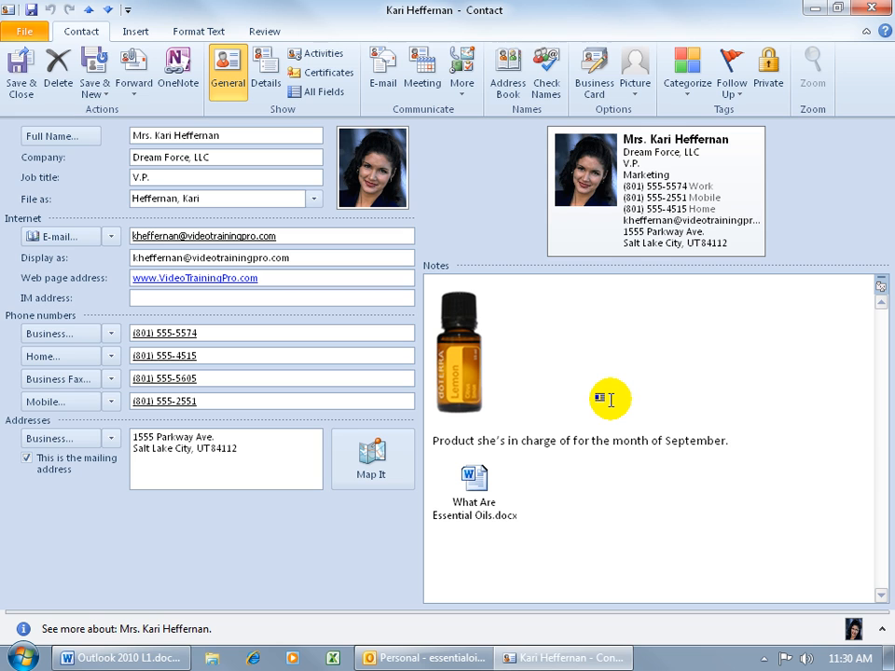
click(25, 32)
click(56, 258)
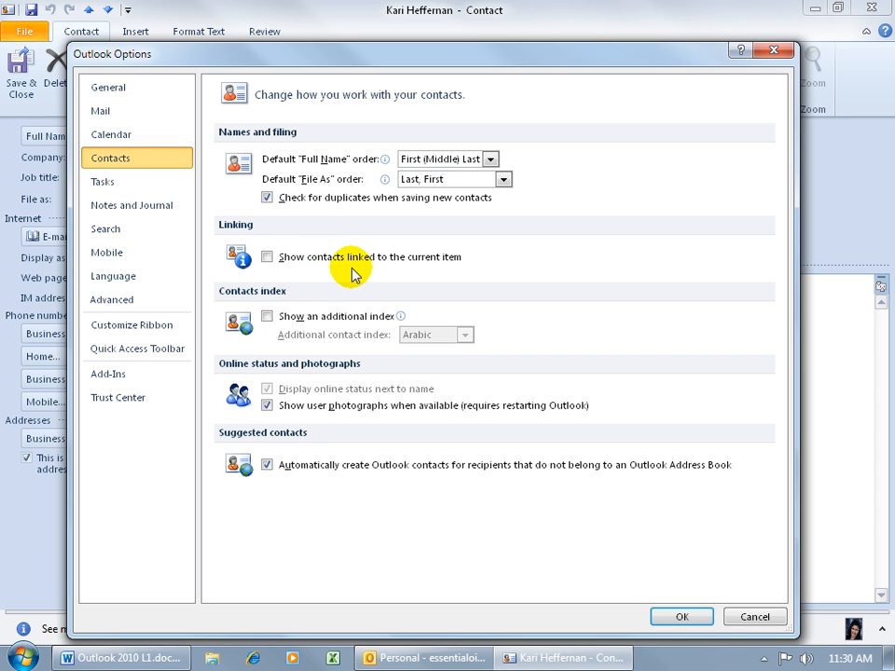
click(755, 616)
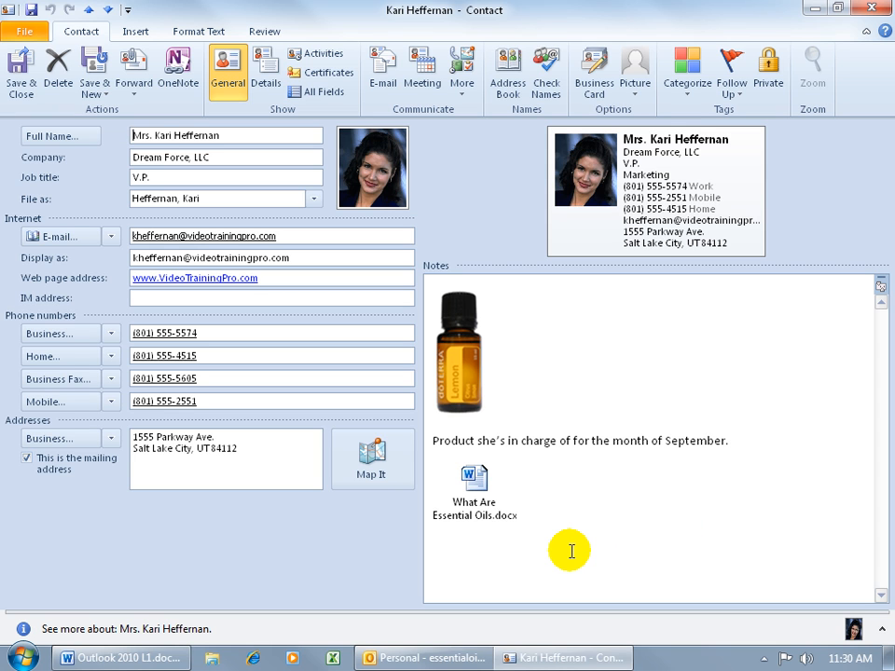
Step: Close the open contact, return to the main Contacts folder, and enable showing contacts linked to the current item in the contact options
click(874, 9)
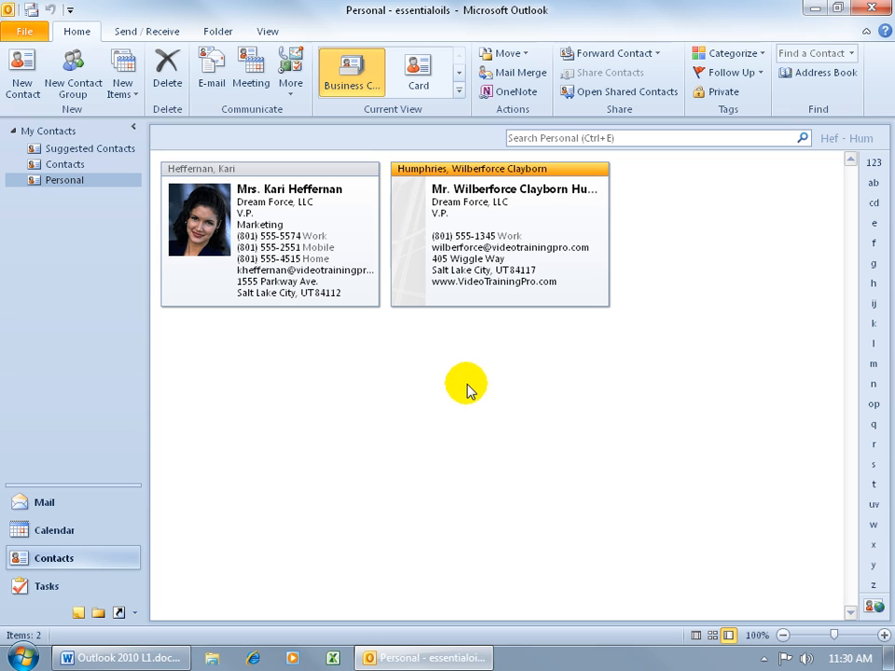
click(65, 164)
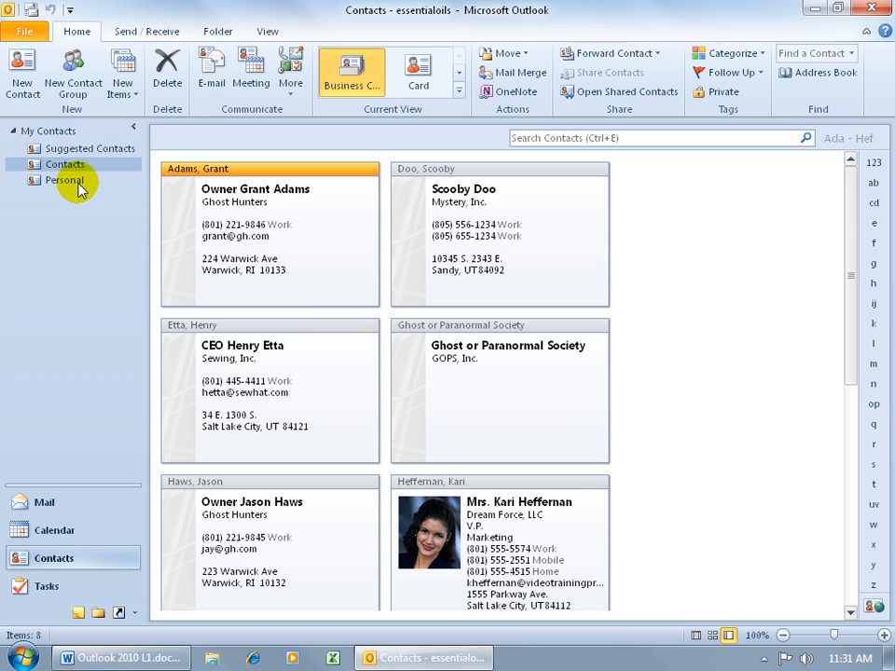
click(31, 31)
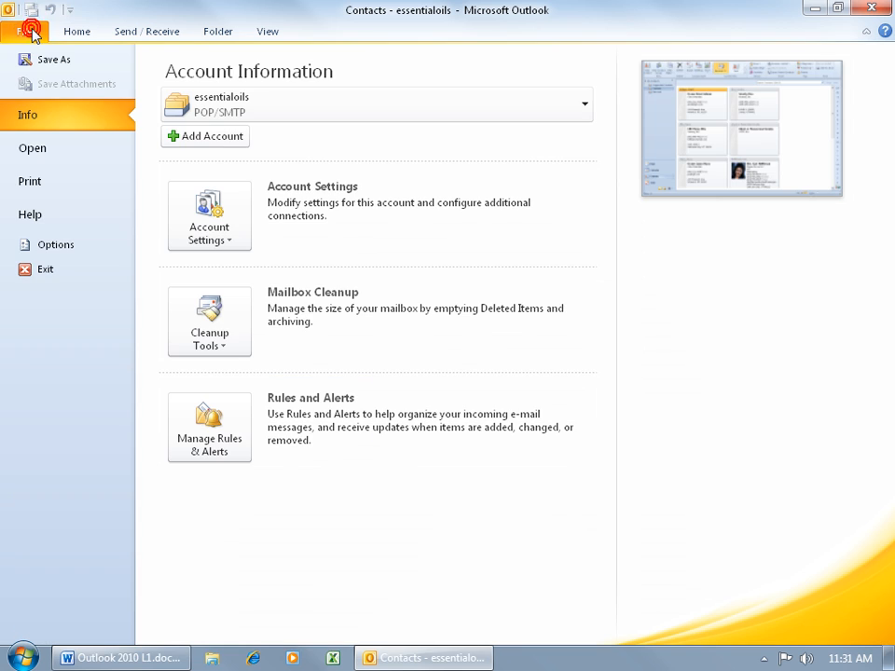
click(82, 246)
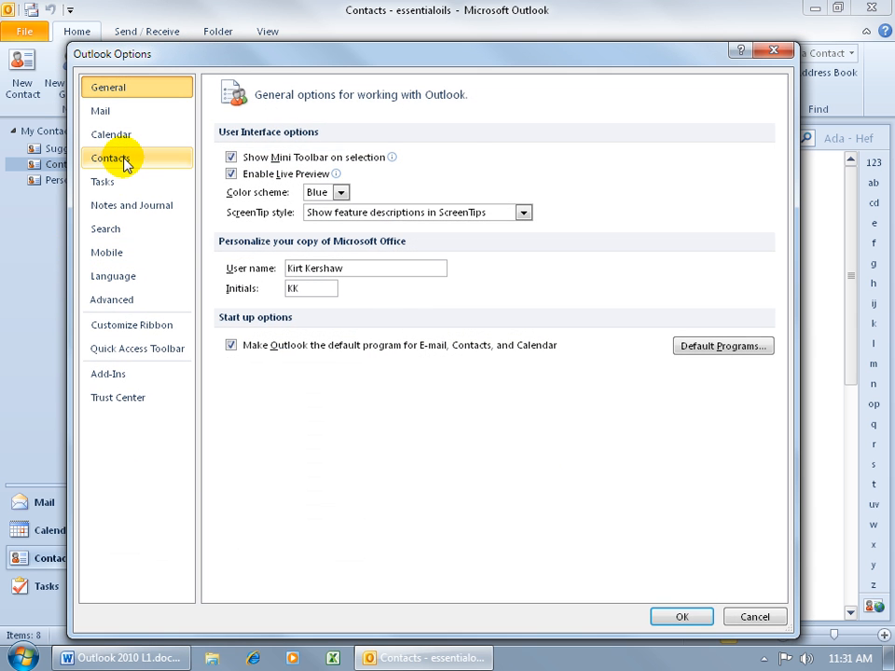
click(125, 163)
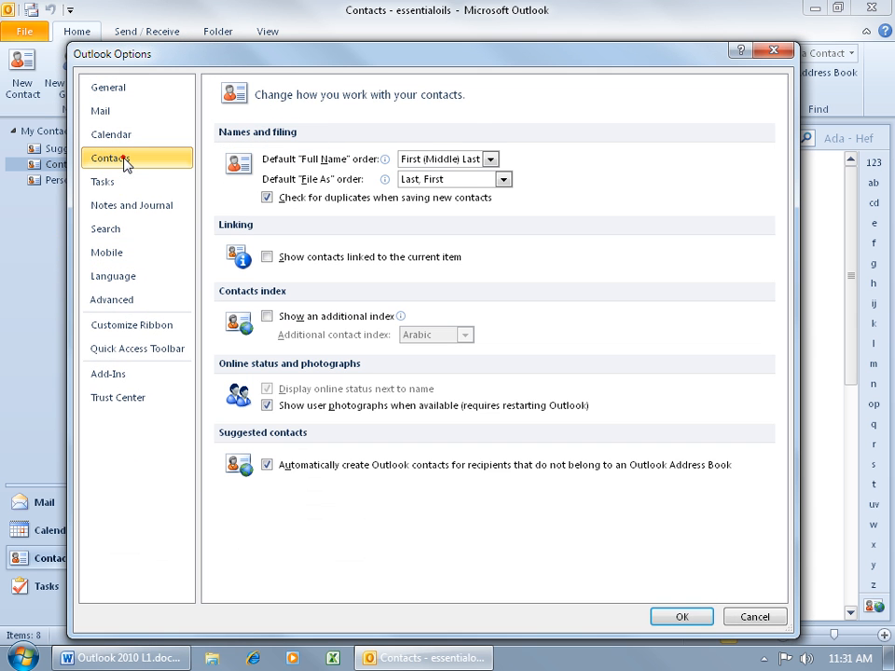
click(269, 259)
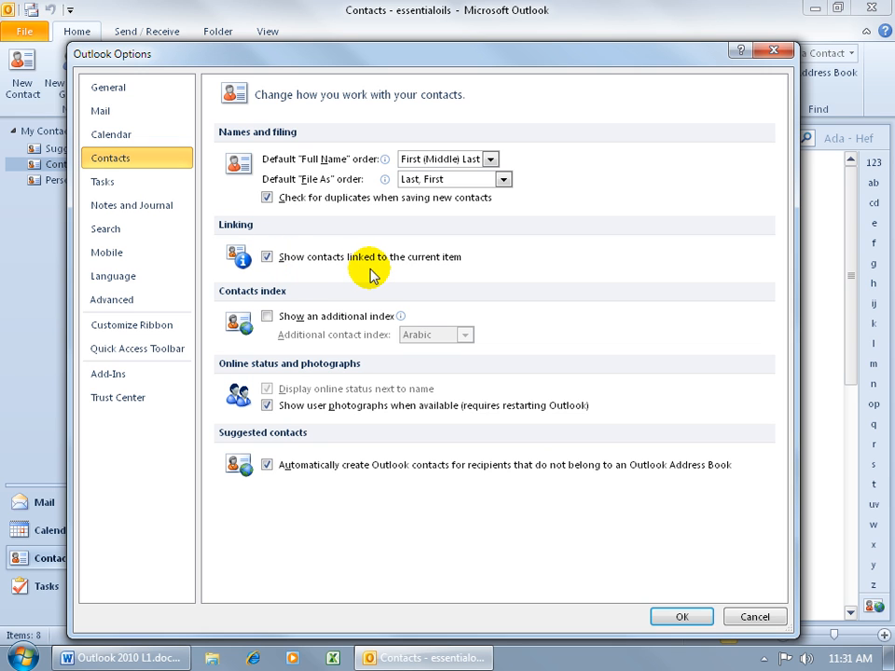
click(682, 617)
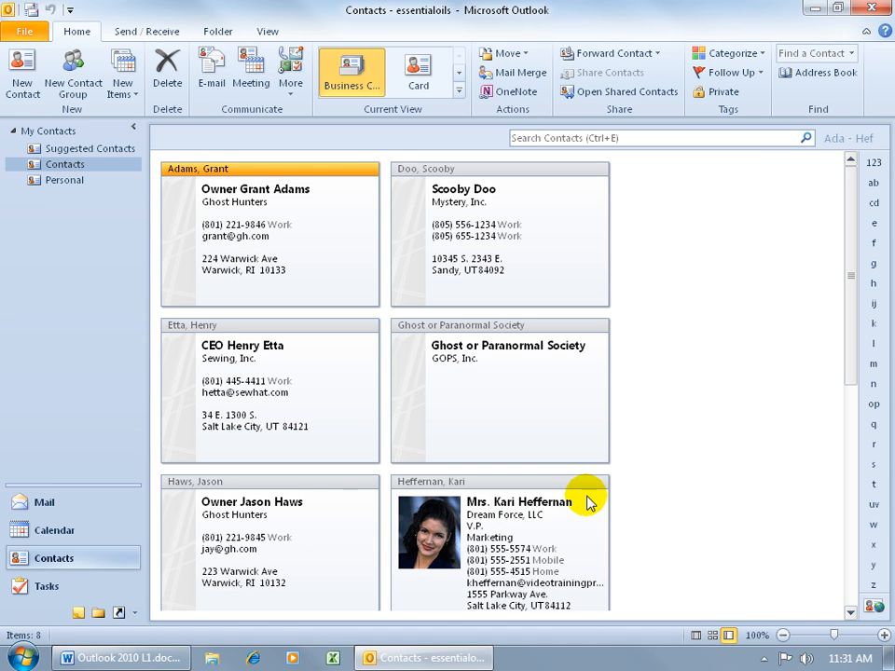
Step: Link the V.P. without a photo from the Personal subfolder to the Dream Force marketing V.P.'s contact in the Contacts folder
double_click(495, 523)
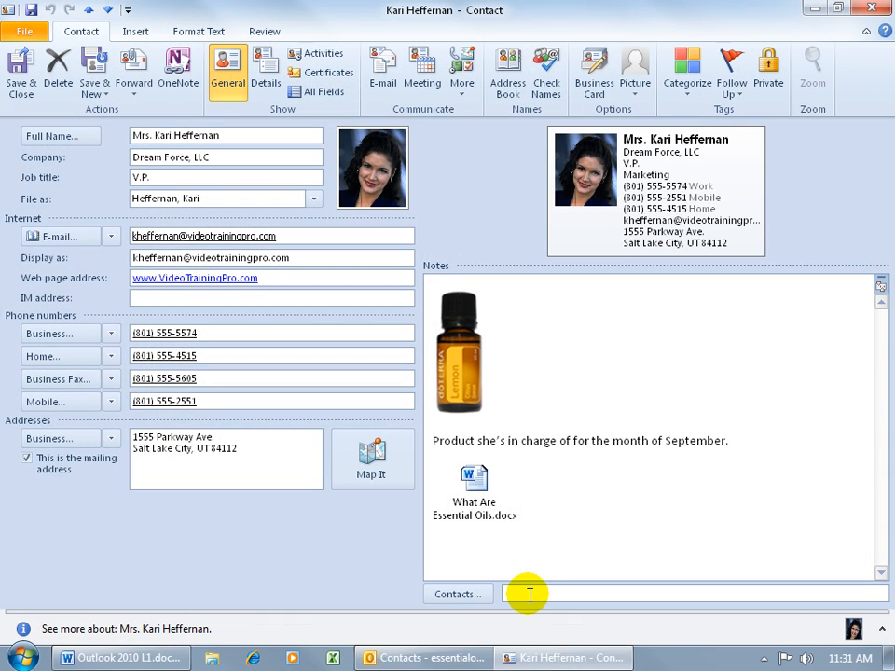
click(476, 596)
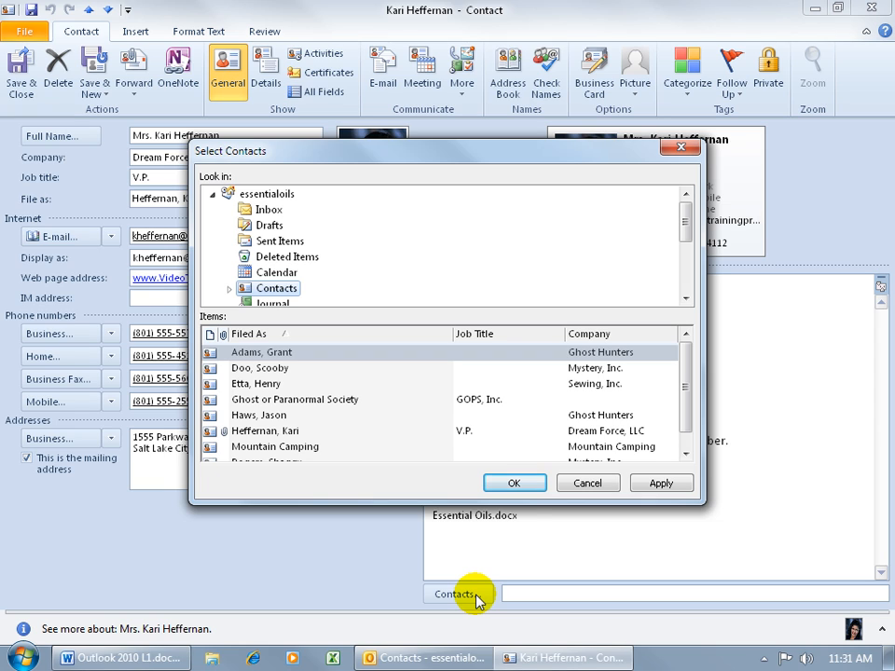
click(685, 298)
click(686, 298)
click(685, 298)
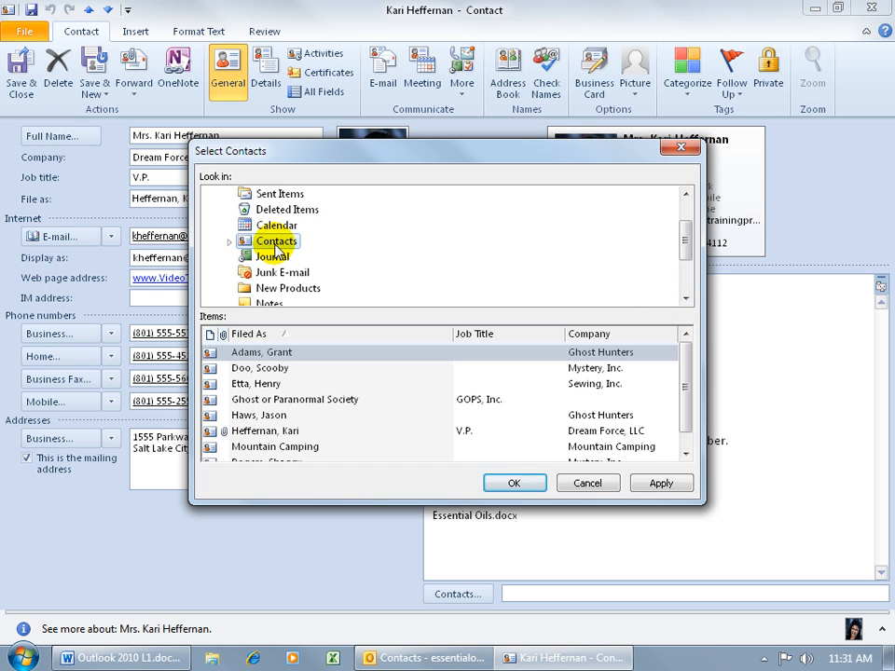
click(228, 242)
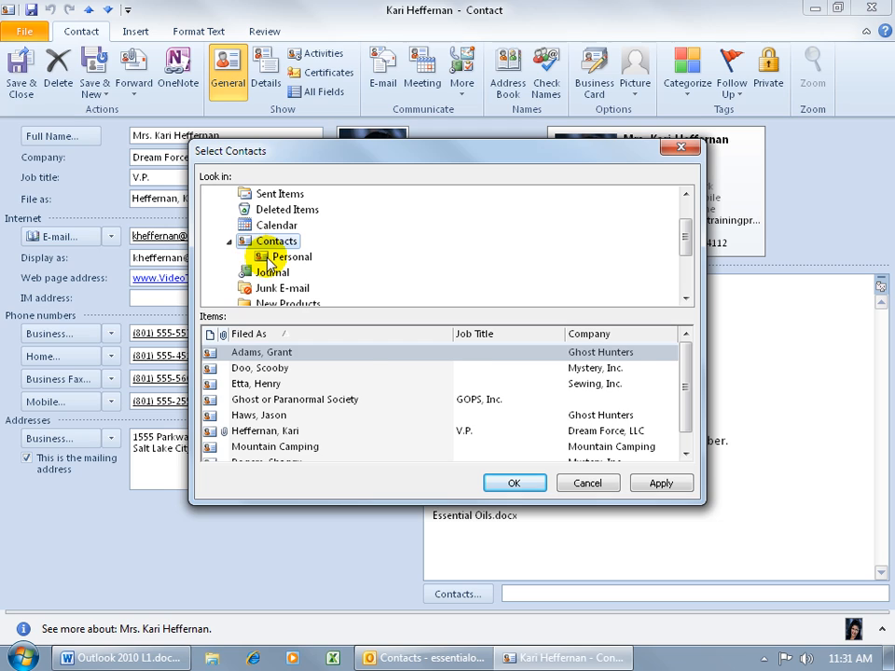
click(262, 257)
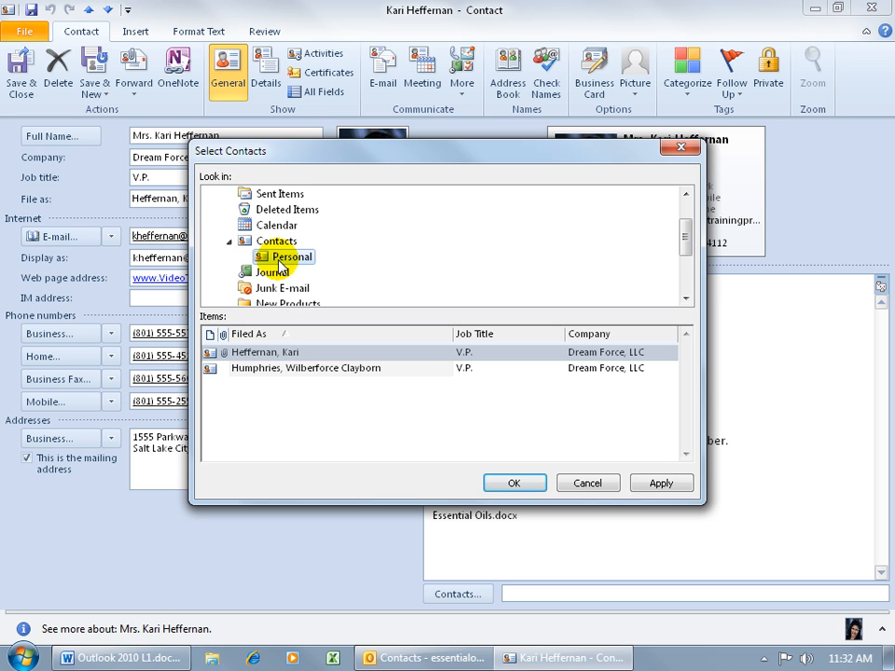
click(306, 371)
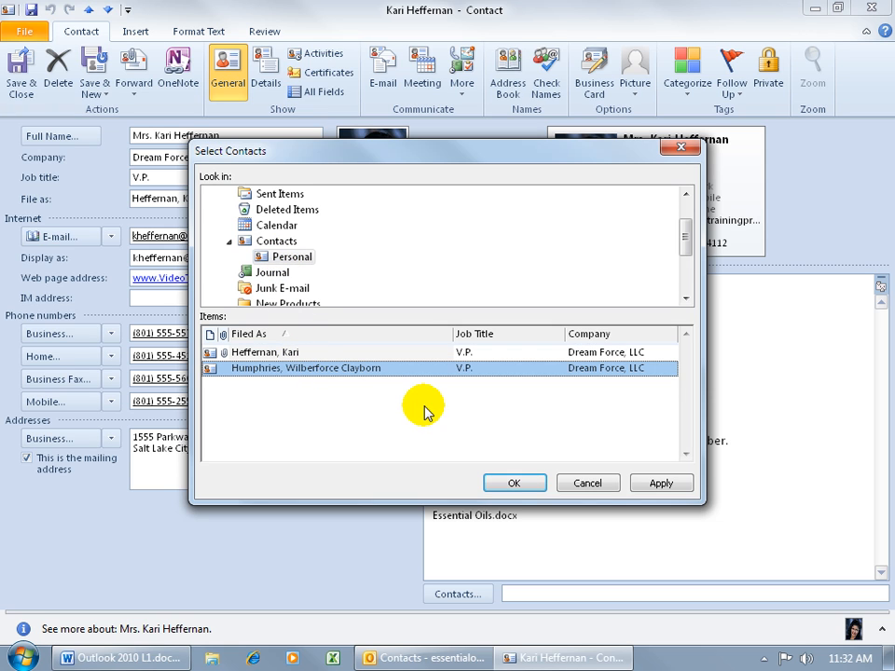
click(513, 483)
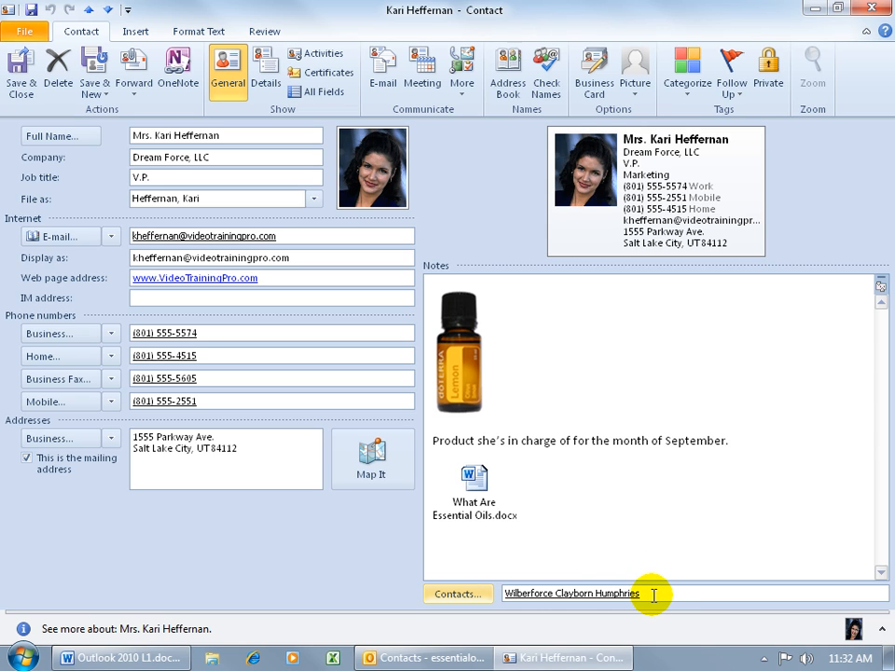
Step: Start an e-mail to the linked contact from the contact card, and discard the message without saving
mouse_move(578, 594)
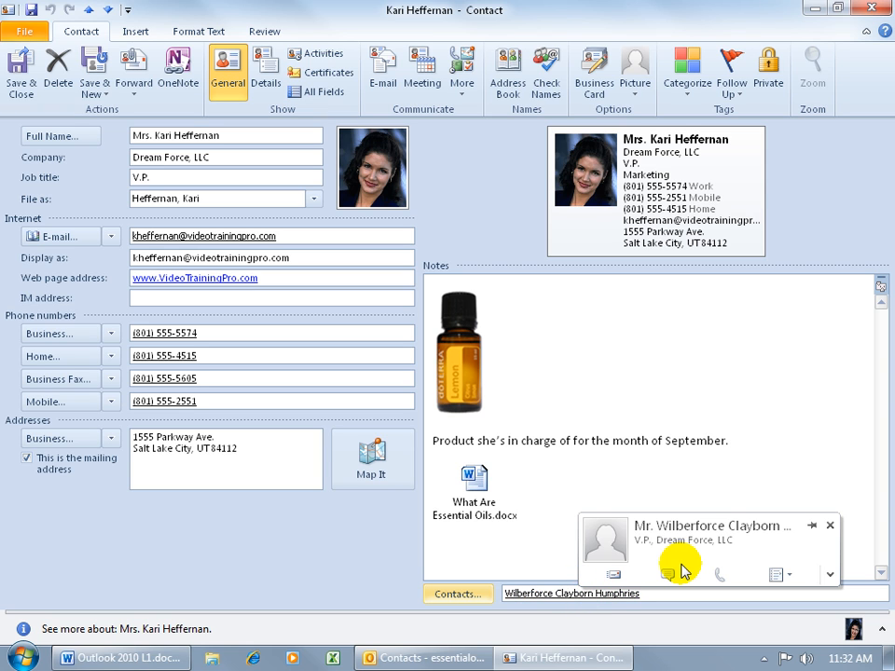
click(615, 575)
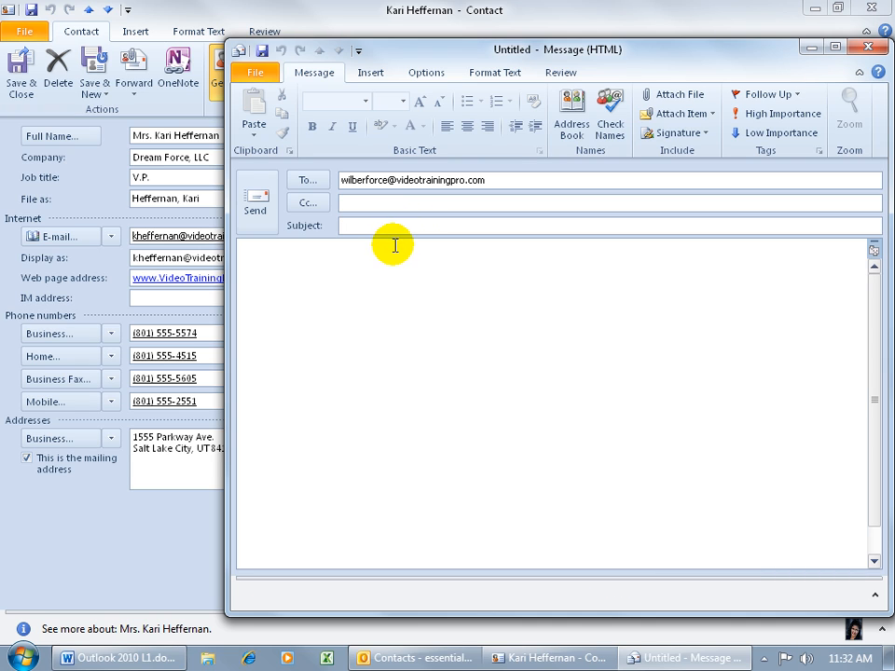
click(870, 46)
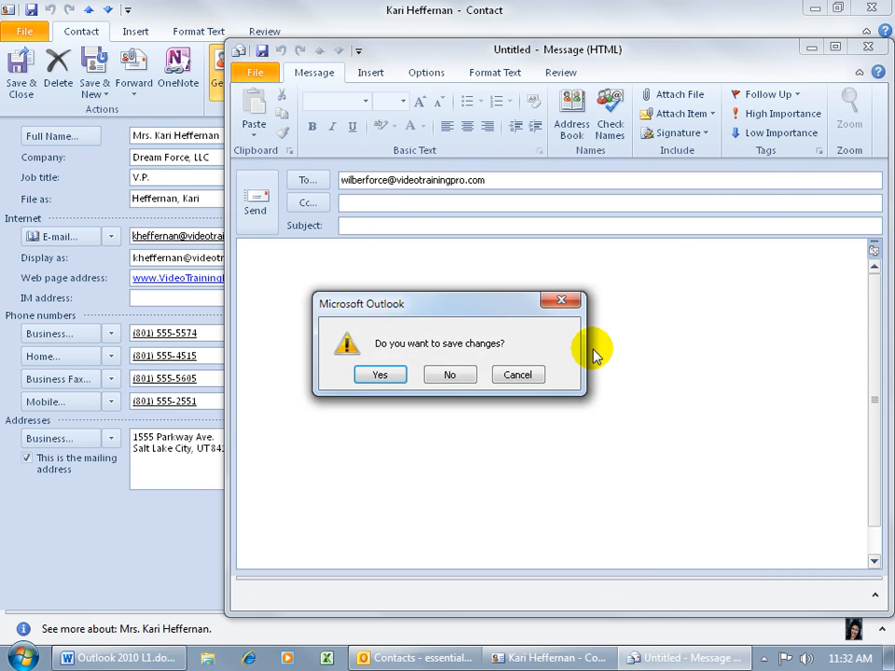
click(452, 374)
Step: Look up the linked contact's full Outlook record from the contact card
mouse_move(555, 601)
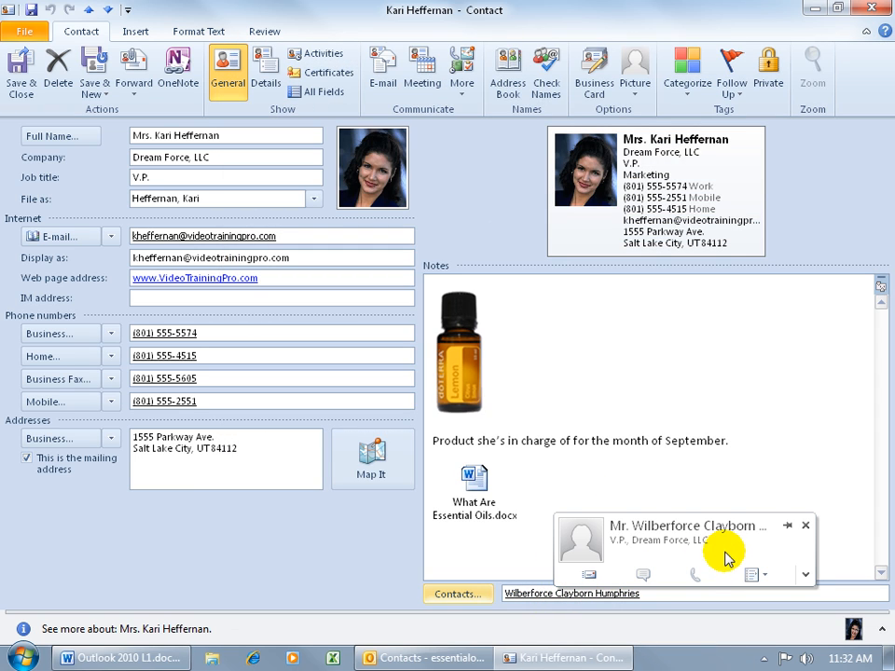
click(755, 576)
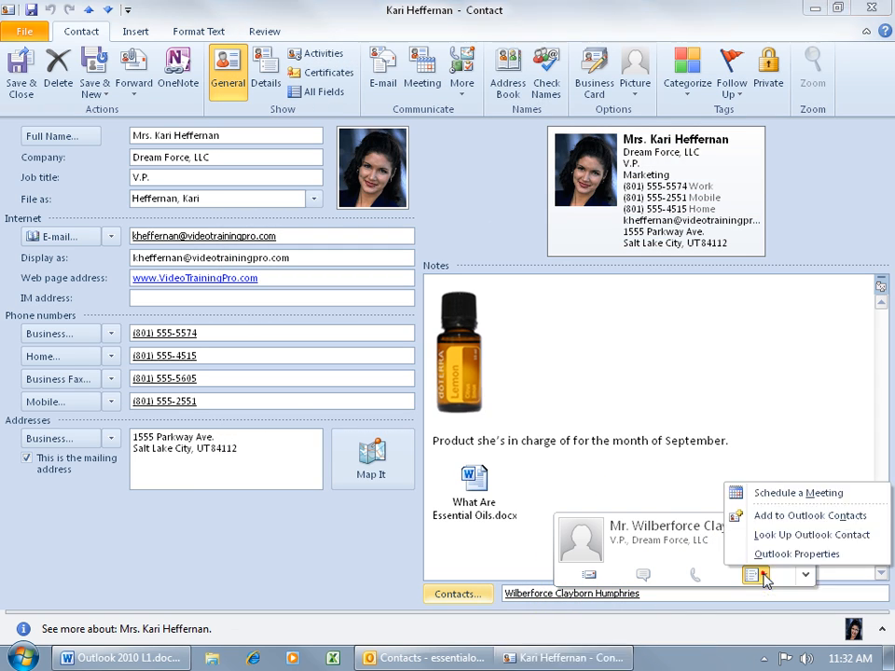
click(786, 535)
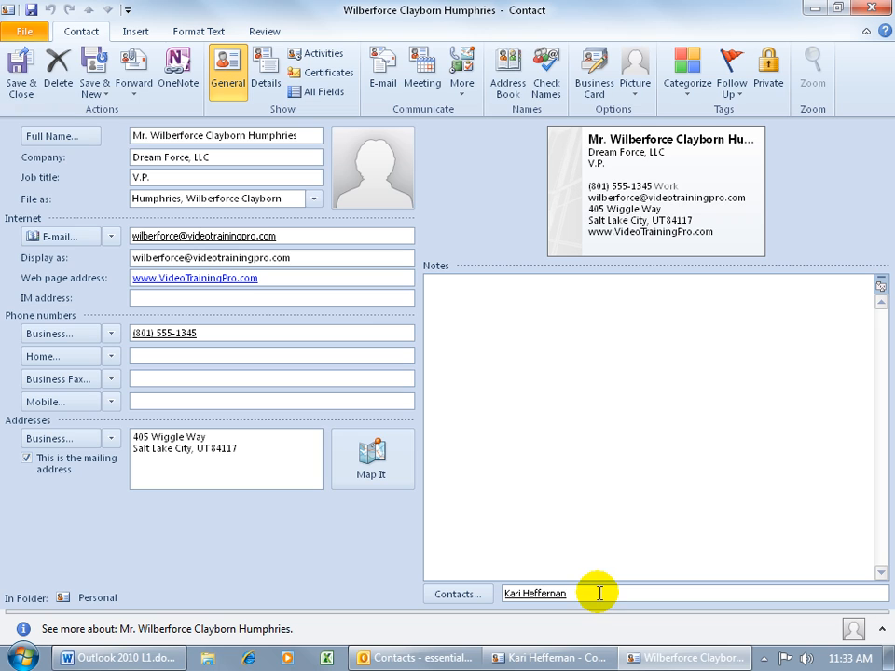
Step: Close the marketing V.P.'s contact window and save the changes to it
right_click(560, 660)
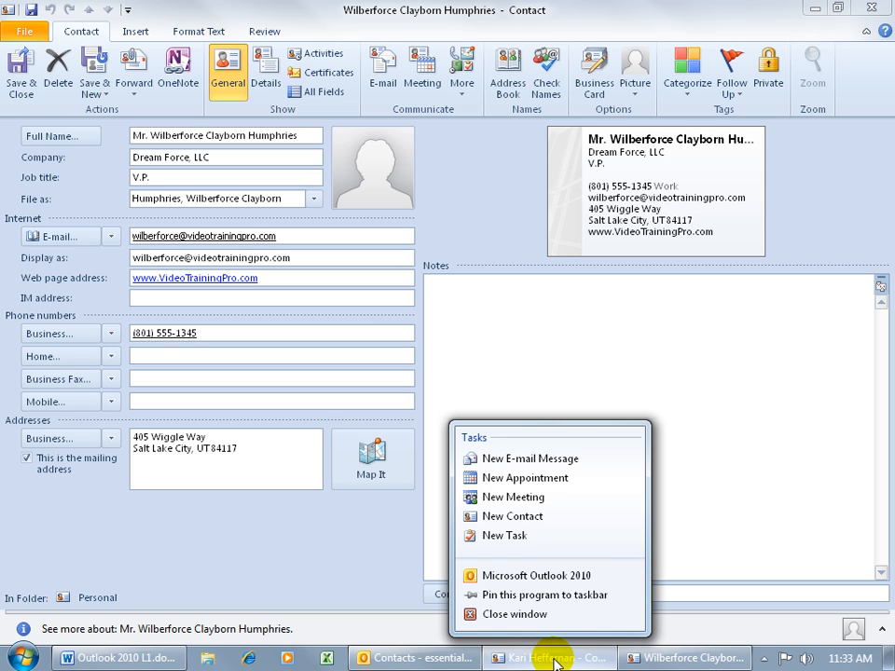
click(515, 614)
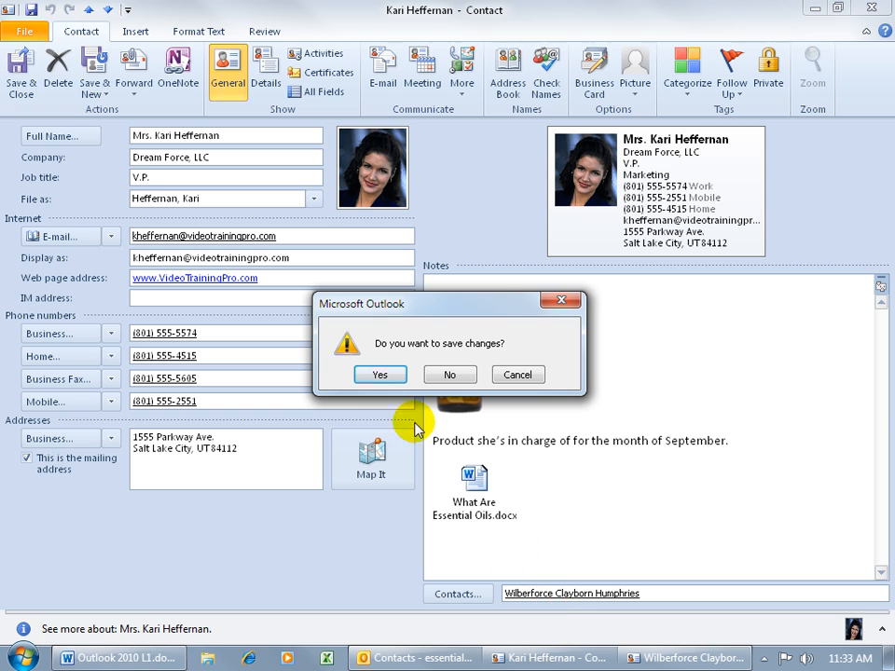
click(379, 373)
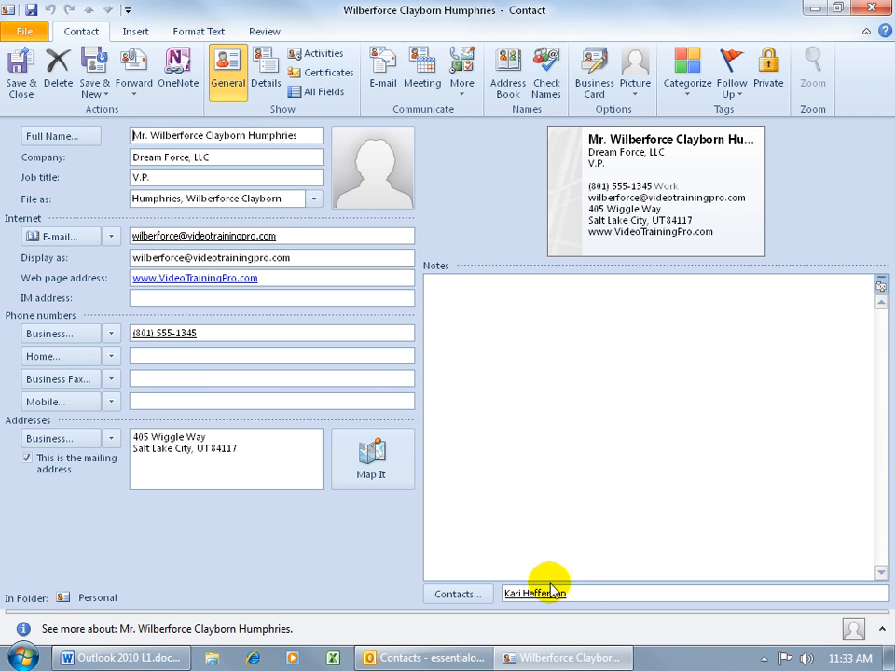
Step: Expand the contact card of the linked marketing V.P. and open the full contact record from it
mouse_move(548, 597)
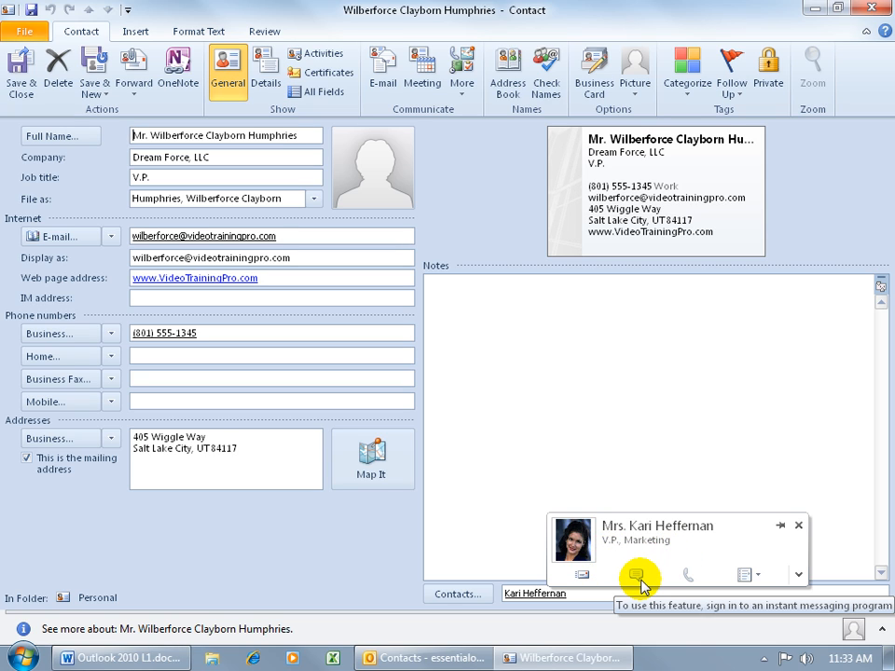
click(748, 575)
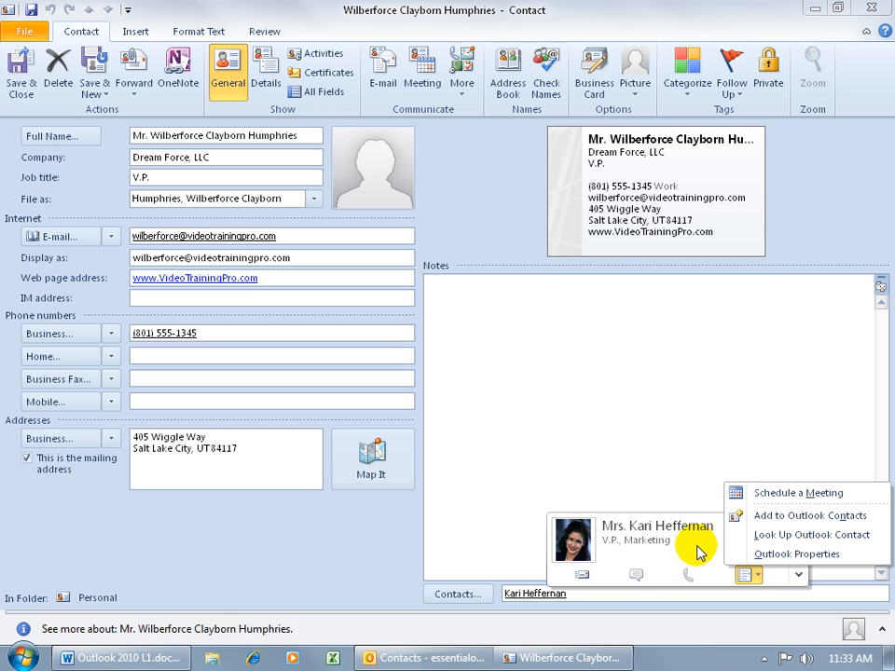
click(504, 480)
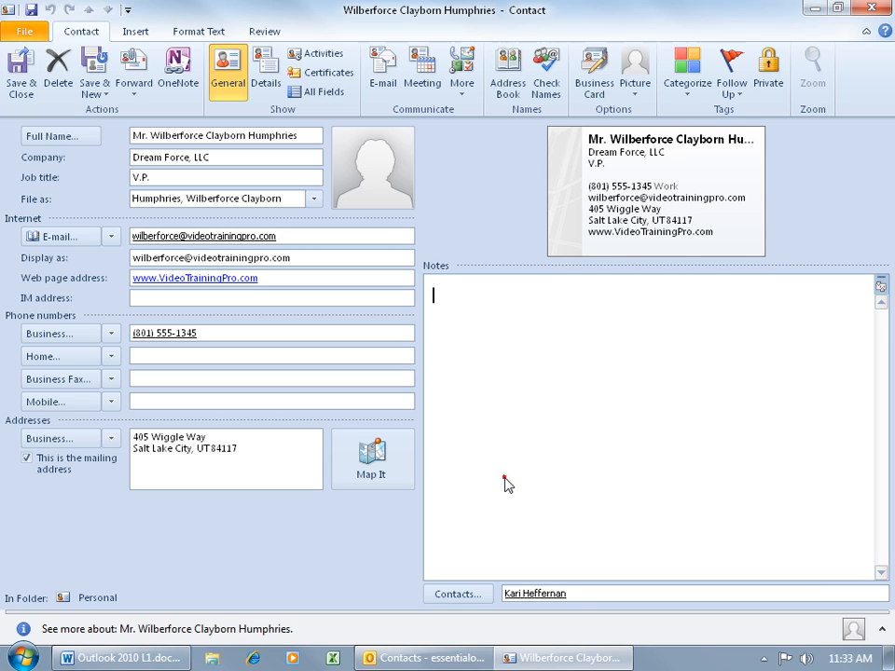
click(518, 593)
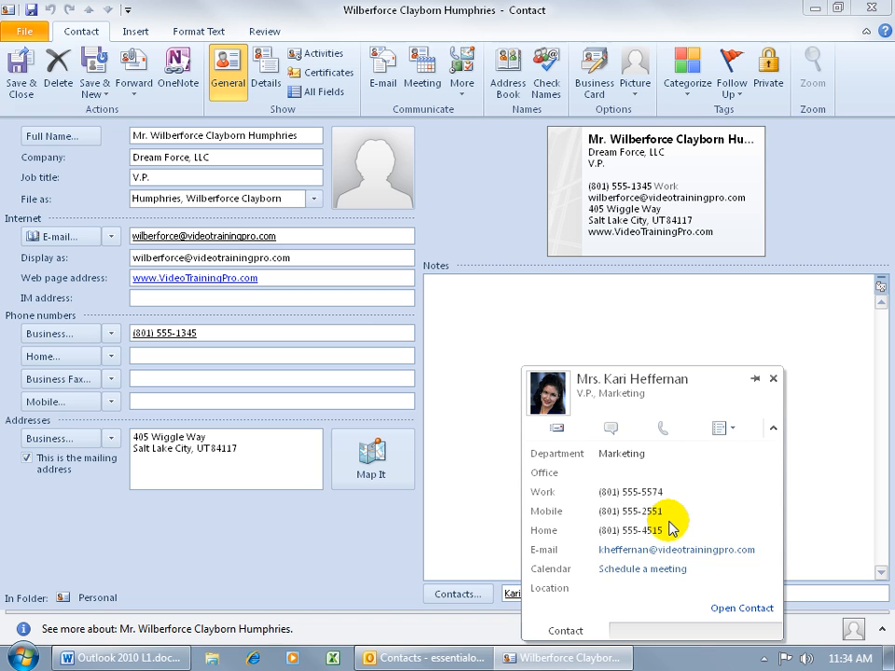
click(741, 607)
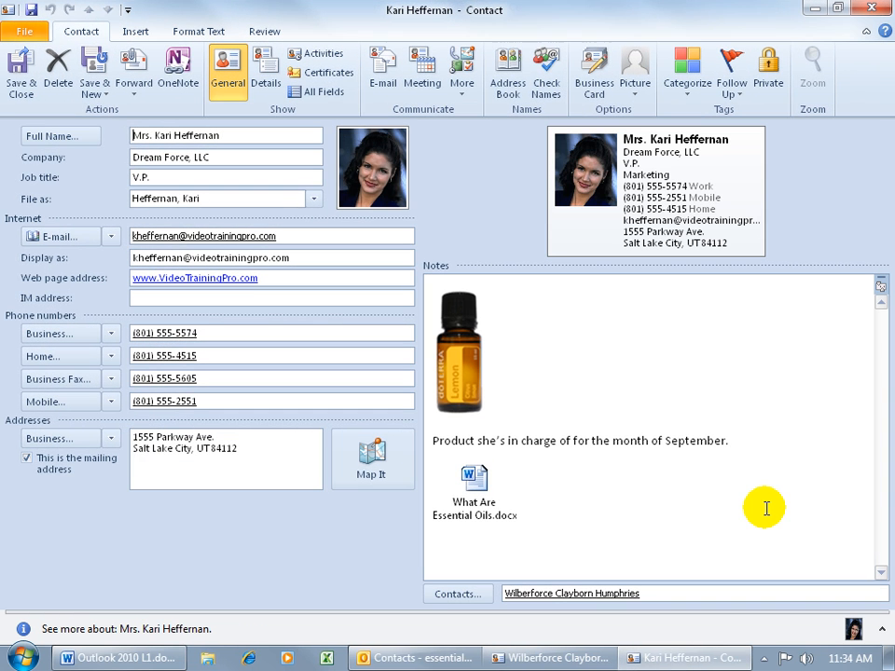
Step: Switch to the other linked Dream Force V.P.'s open record and add the first-listed Mystery, Inc. contact as a second linked contact
click(570, 660)
click(580, 662)
click(580, 660)
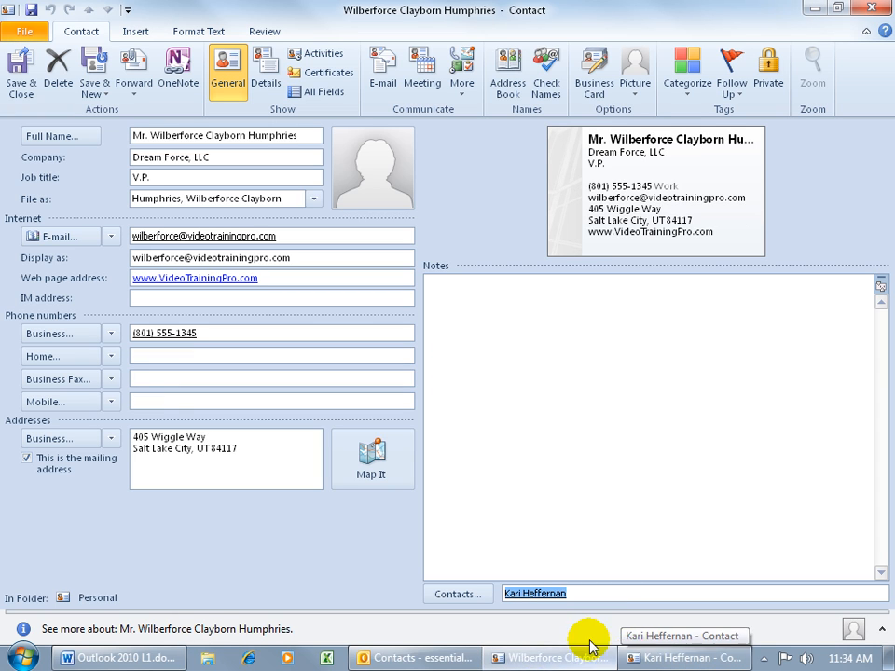
click(461, 594)
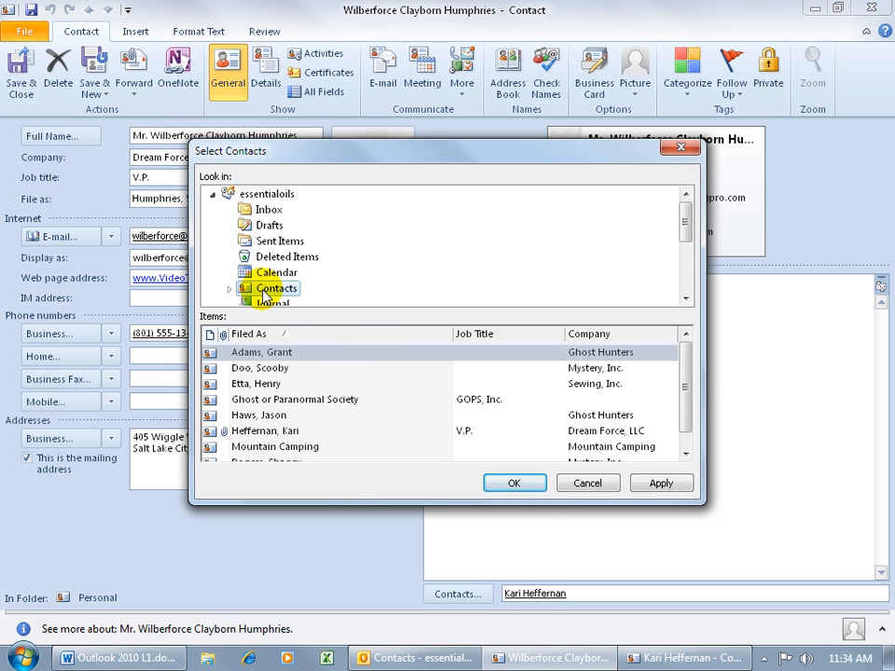
click(278, 369)
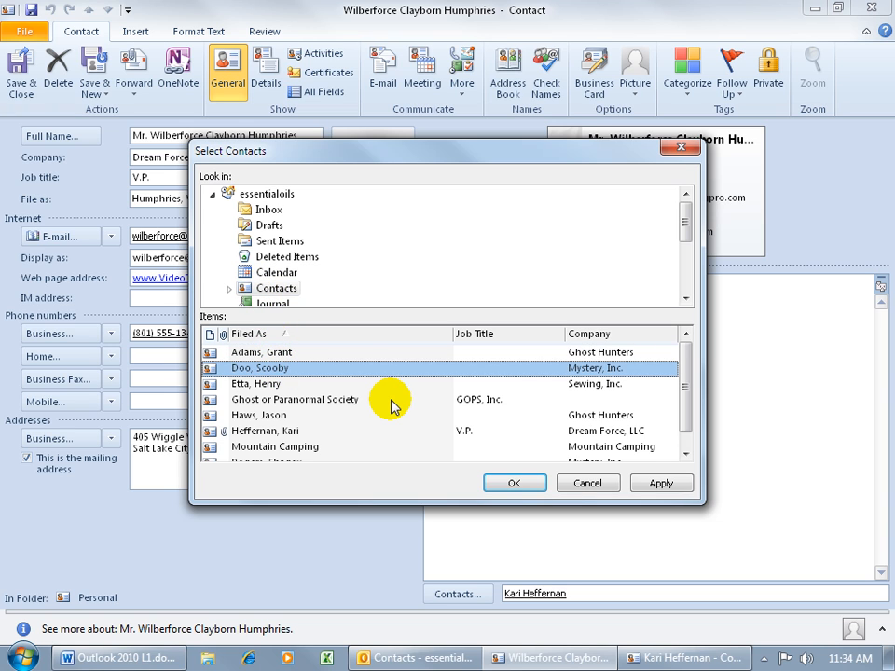
click(514, 481)
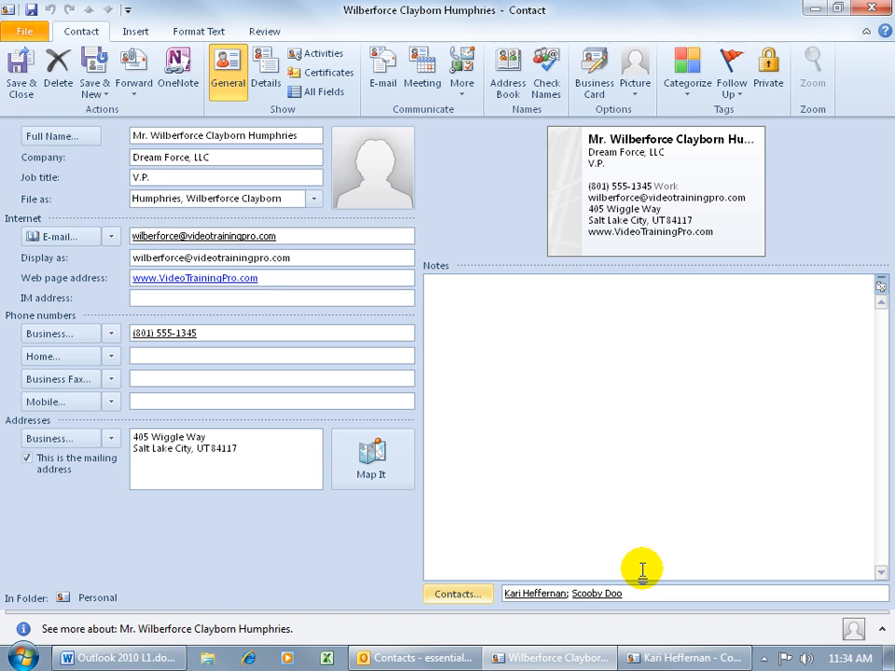
Step: Save and close both open Dream Force contact records
click(20, 75)
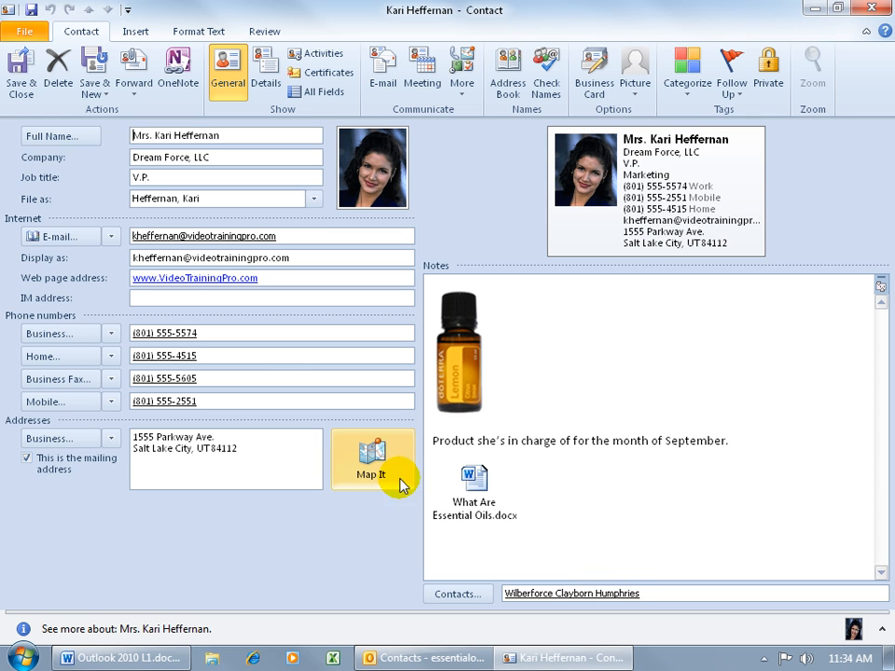
click(21, 75)
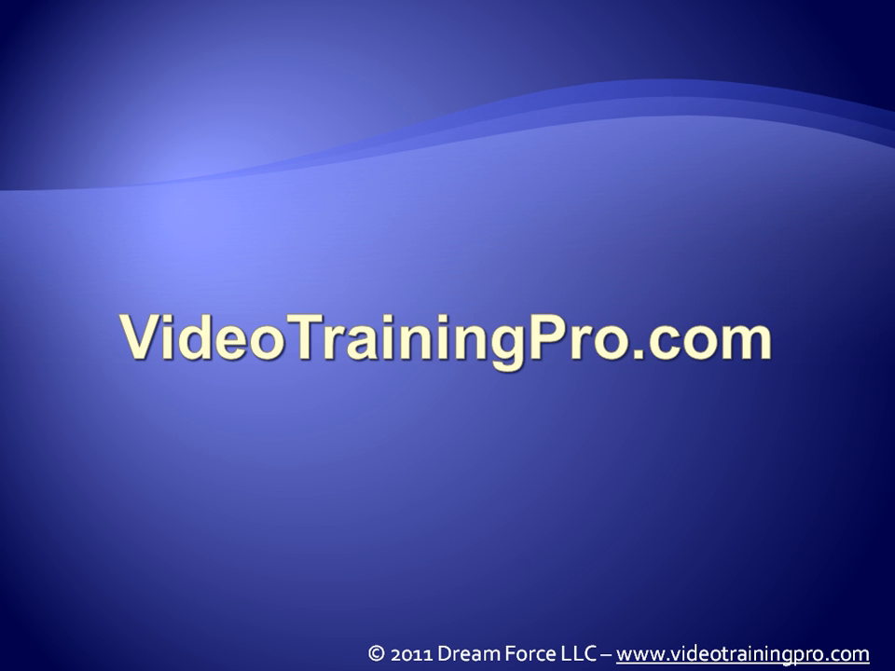